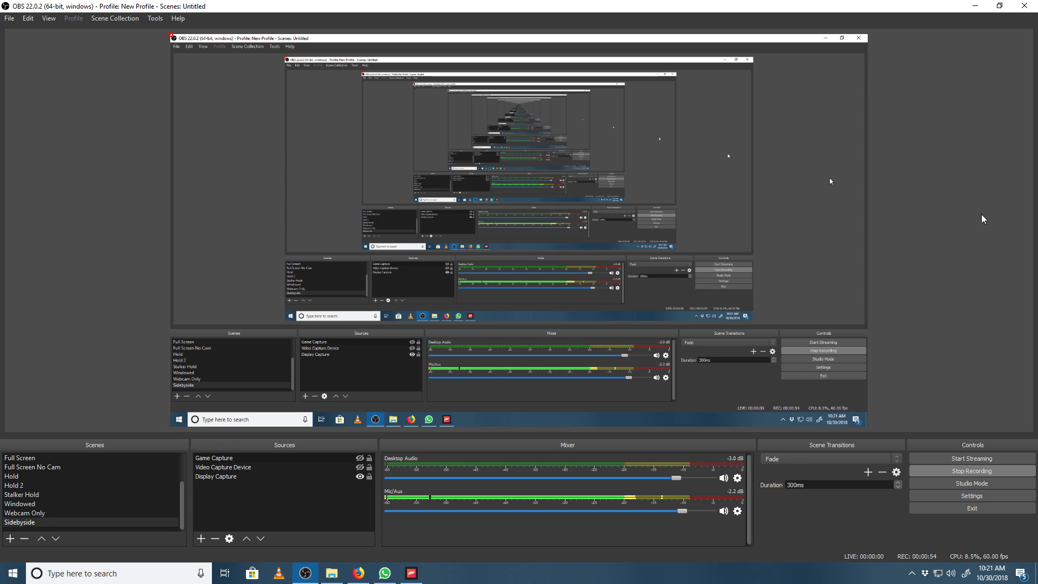
left_click(331, 573)
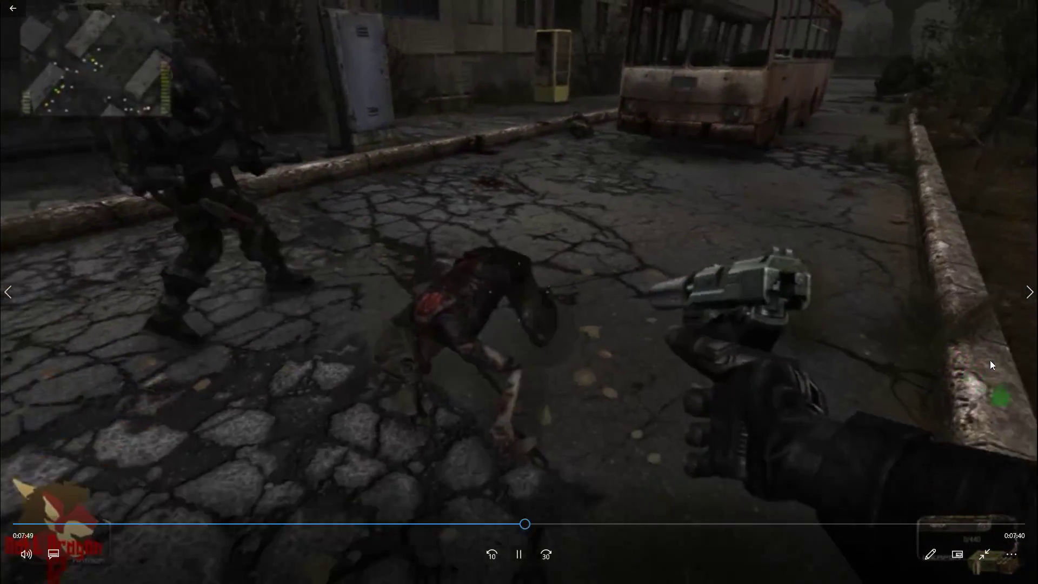
left_click(519, 554)
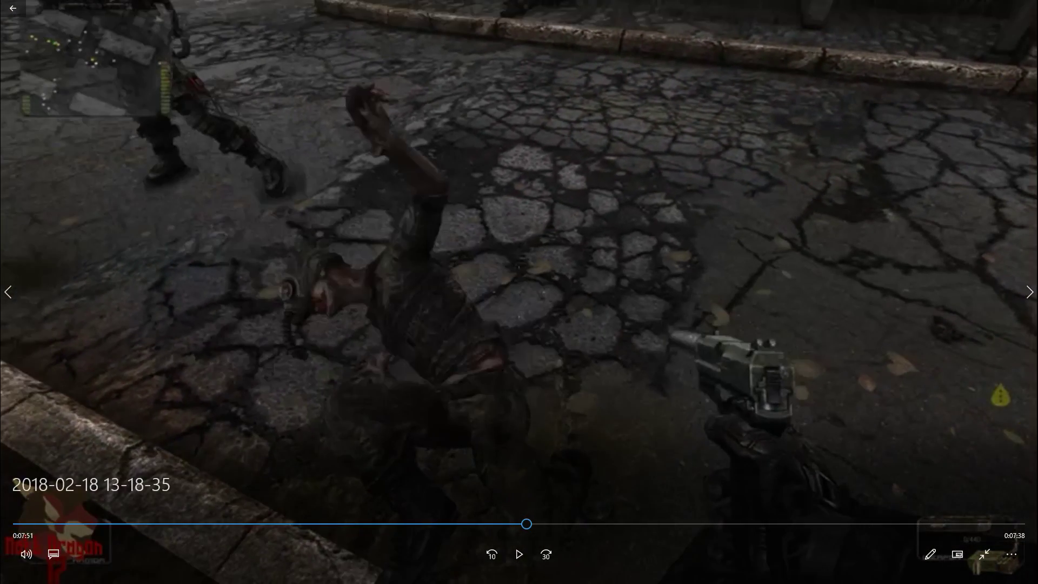
left_click(984, 554)
left_click(1024, 7)
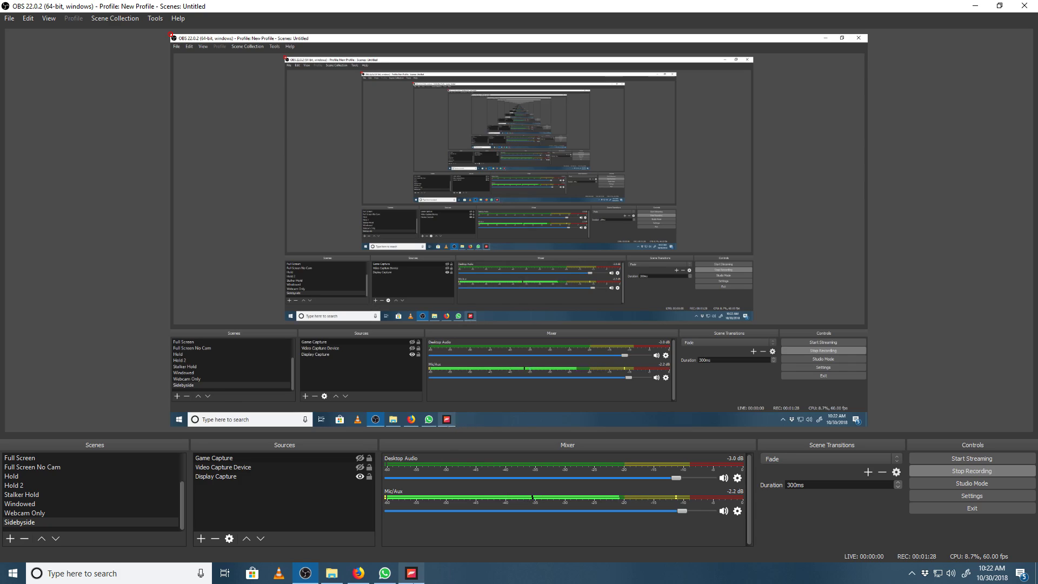
- In Forza Horizon 4, orbit the blue Raptor truck's front, rear and driver-side door
left_click(411, 573)
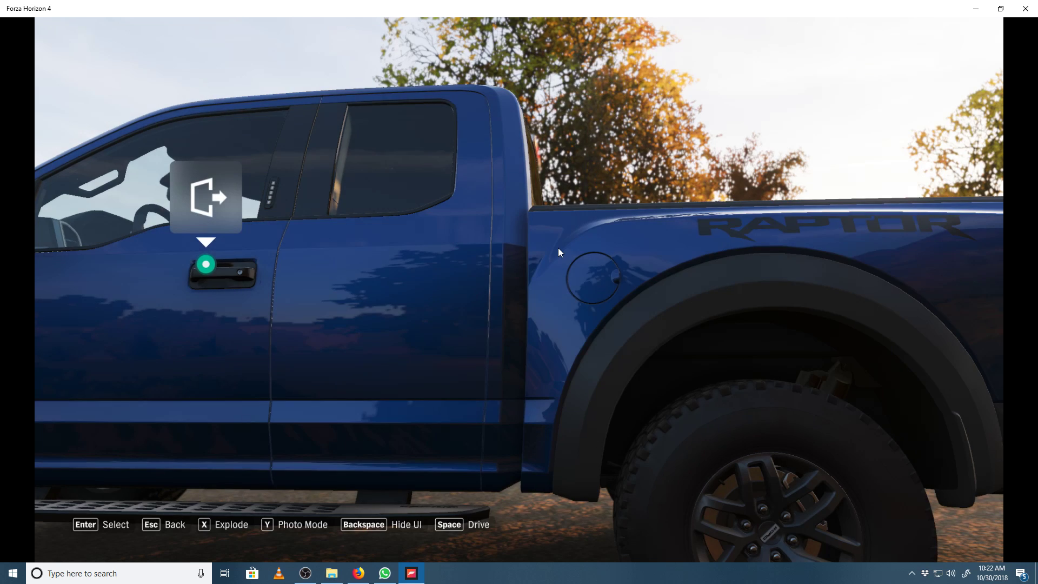
mouse_move(557, 247)
left_mouse_down()
mouse_move(622, 292)
mouse_move(466, 406)
mouse_move(451, 248)
left_mouse_up()
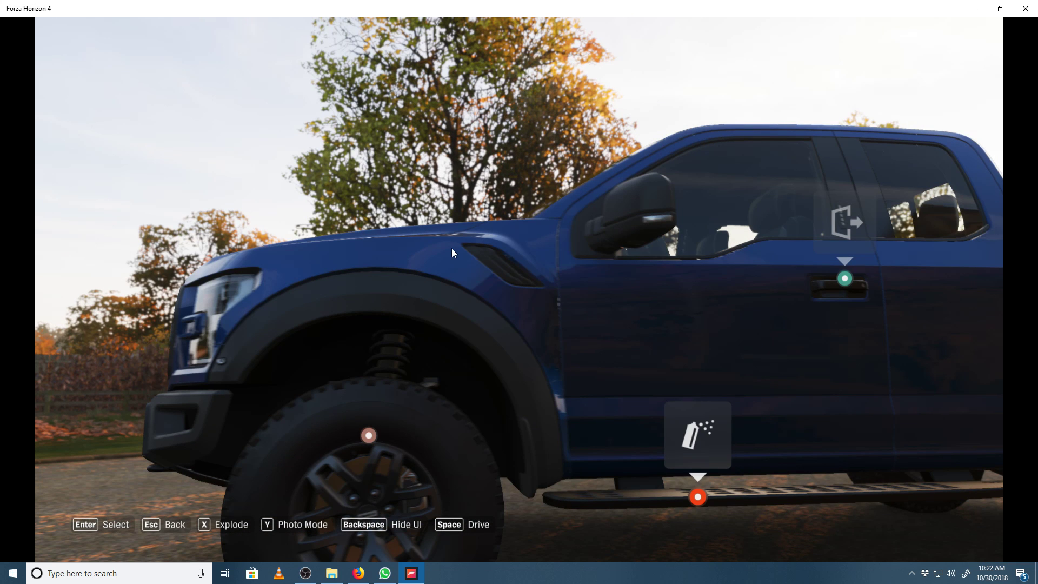
left_click_drag(452, 248, 269, 325)
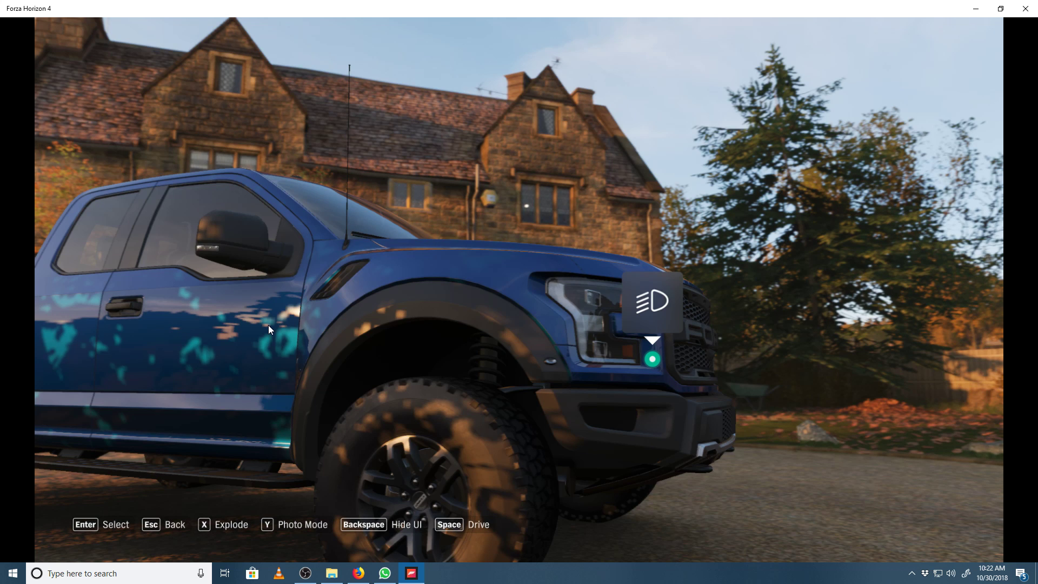
left_click_drag(268, 325, 655, 336)
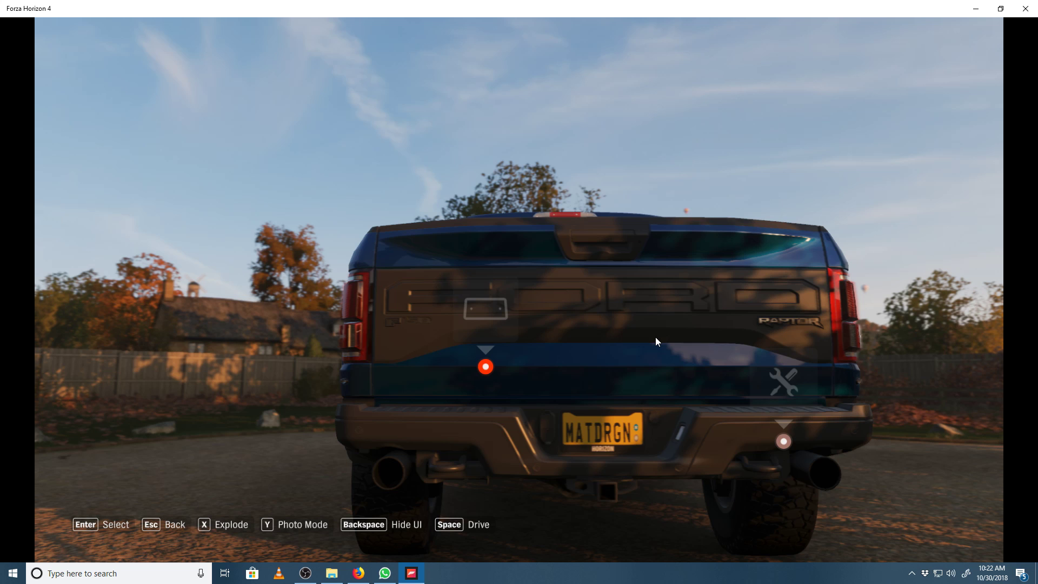
key("Right")
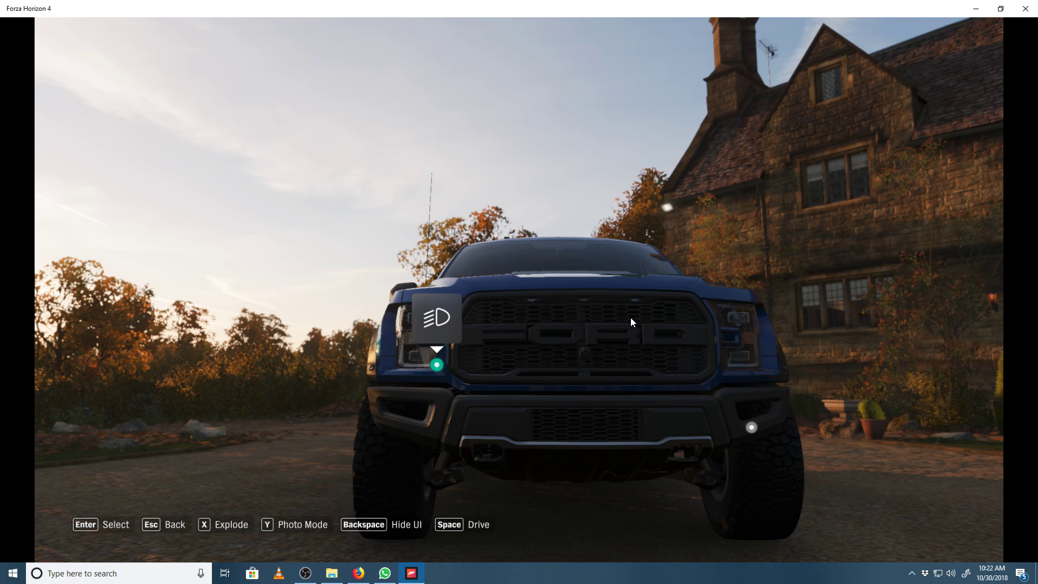
left_click_drag(630, 317, 676, 369)
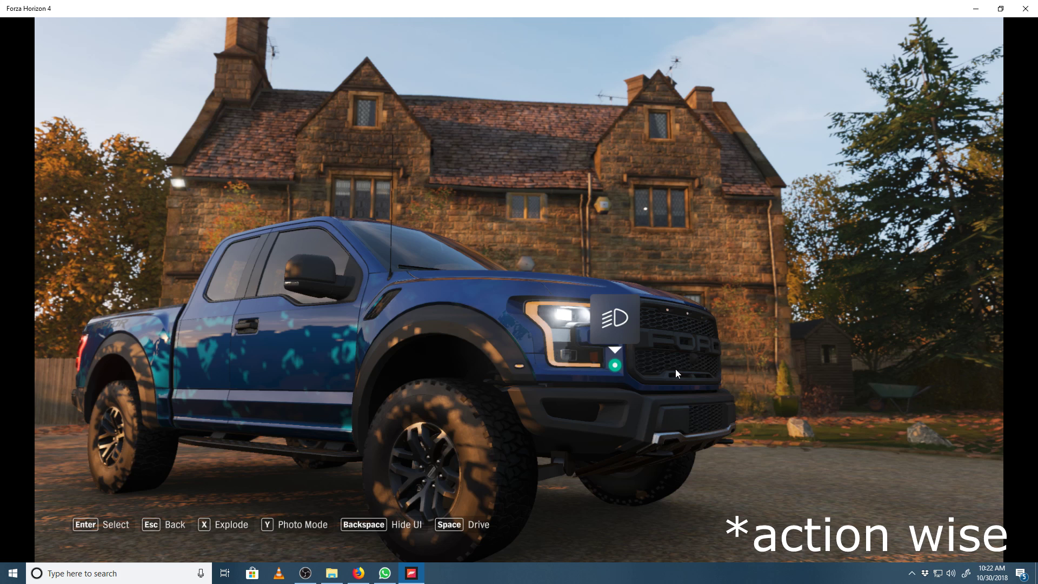
key("Right")
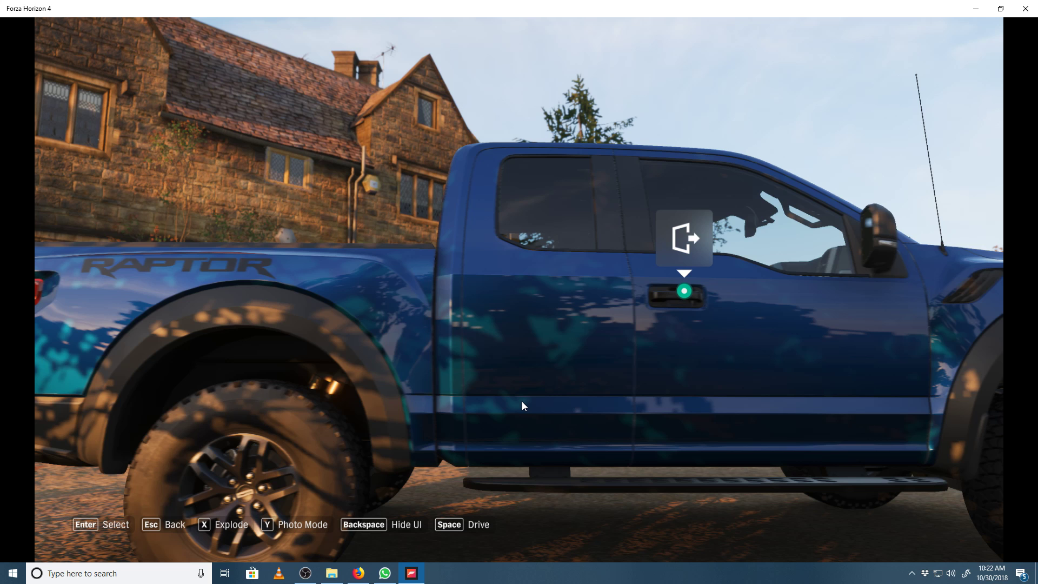
- Enter the Raptor's cabin and look around toward the open driver door
left_click(521, 401)
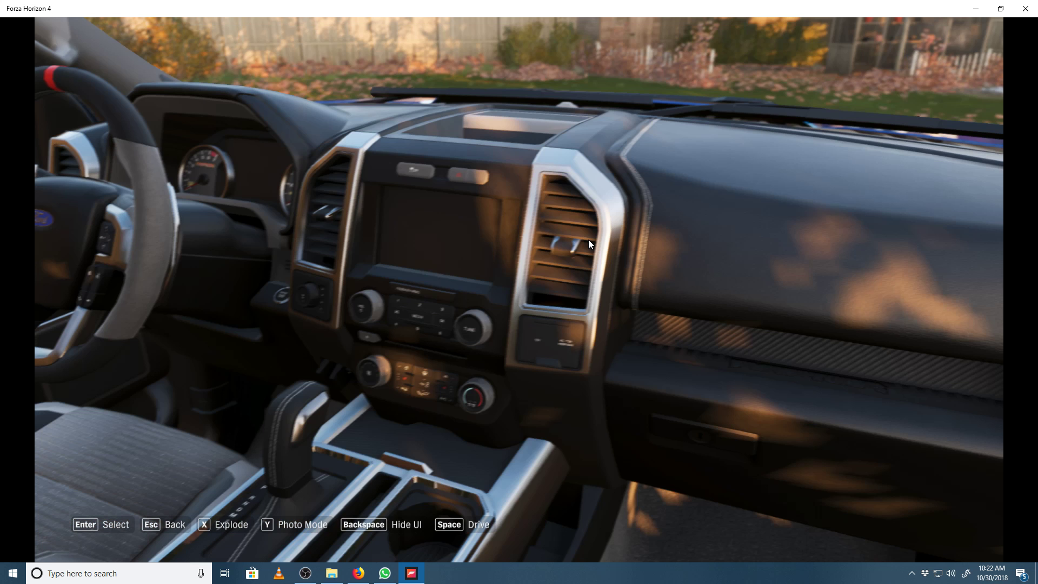
left_click_drag(588, 239, 606, 279)
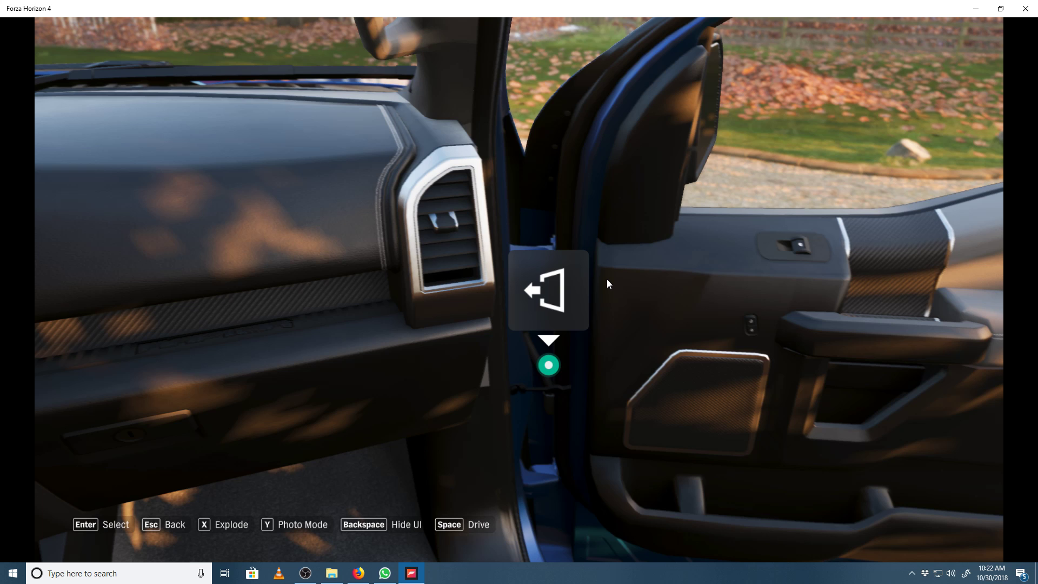
left_click_drag(606, 279, 469, 296)
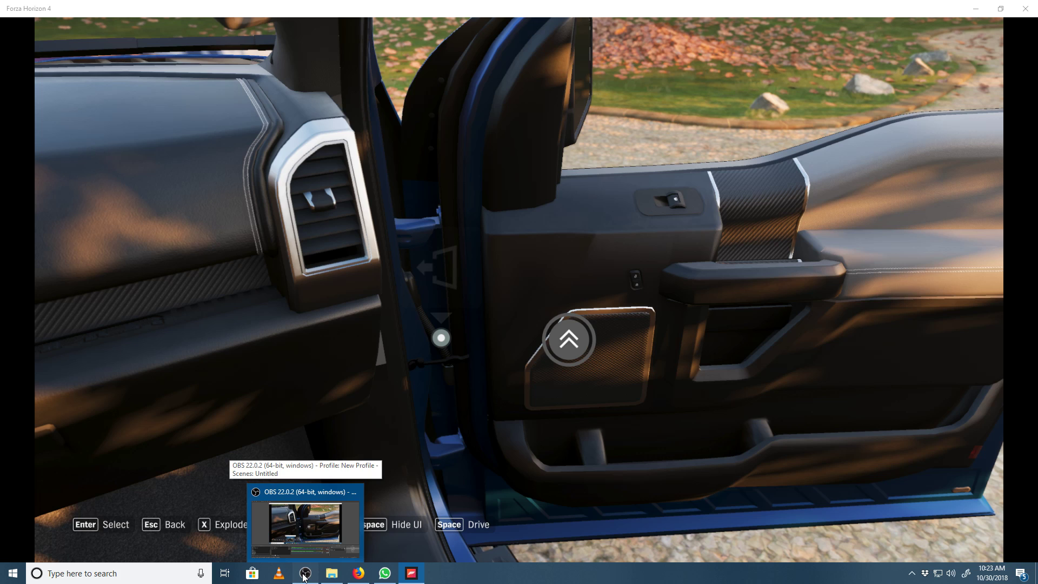
- Bring OBS Studio to the front, then pause the Movies & TV playback
left_click(304, 573)
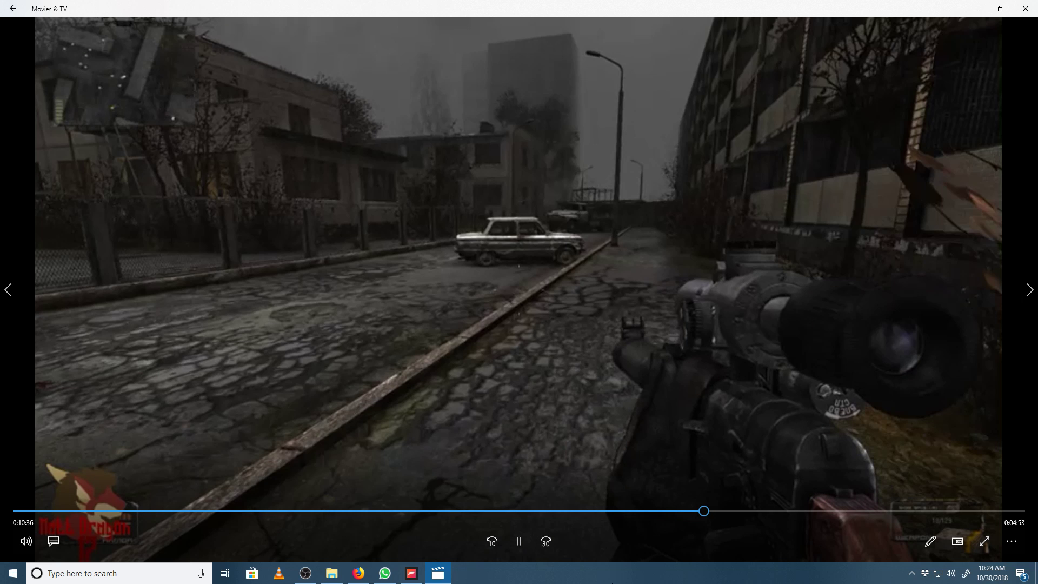
left_click(313, 546)
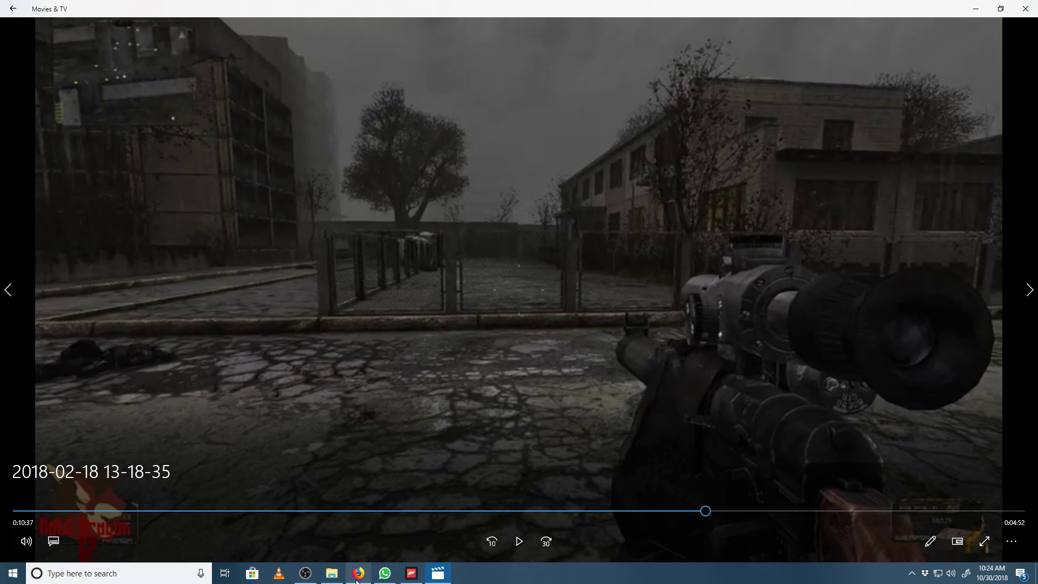
key("alt+Tab")
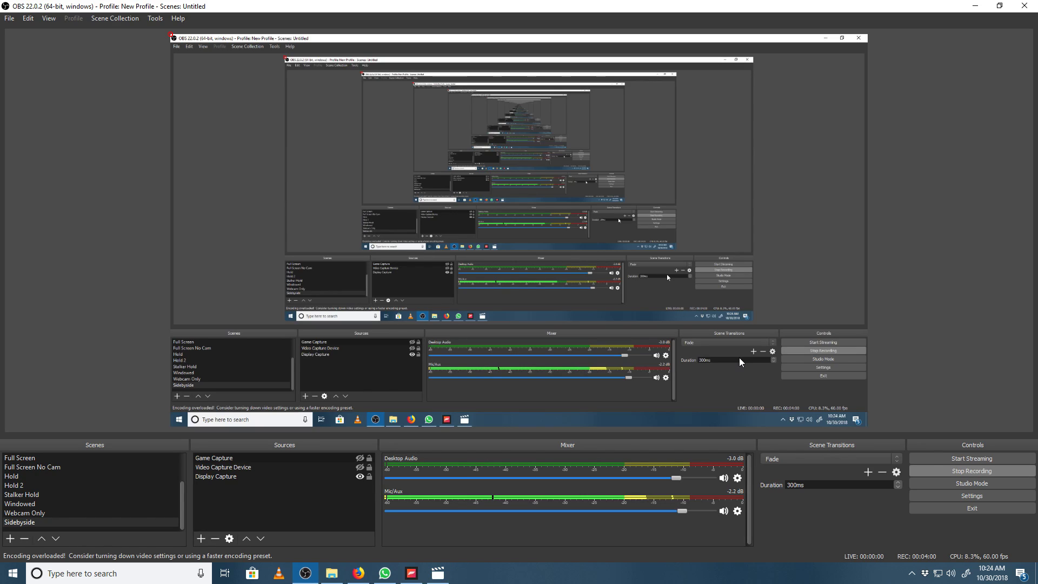